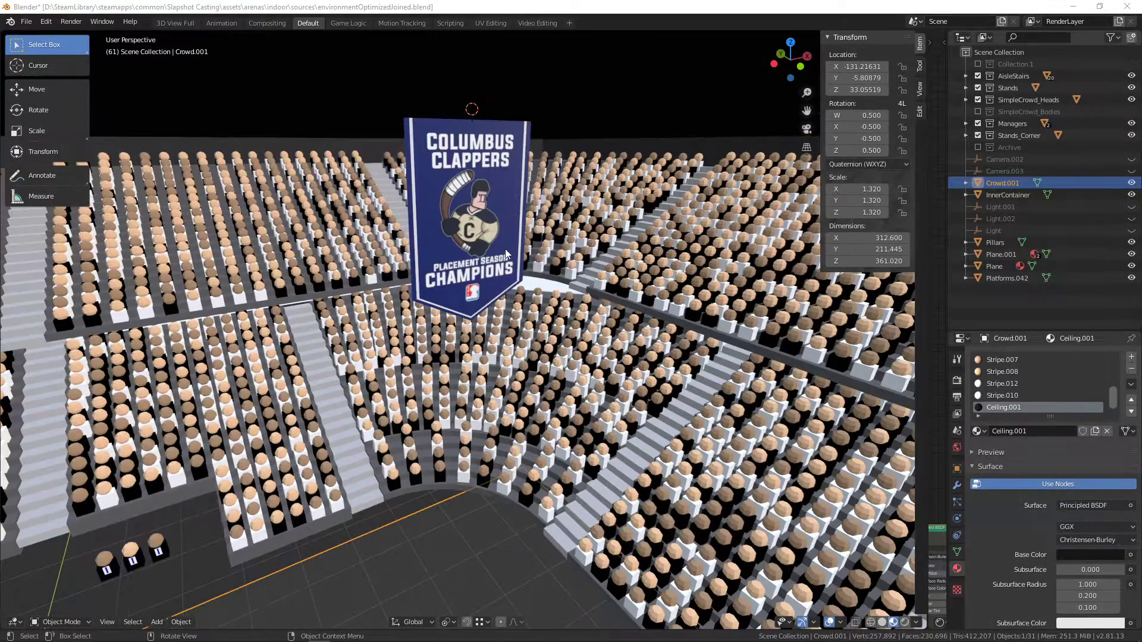
Select the Plane object carrying the banner artwork and enlarge the shader editor to show its material nodes
middle_drag(505, 248, 488, 197)
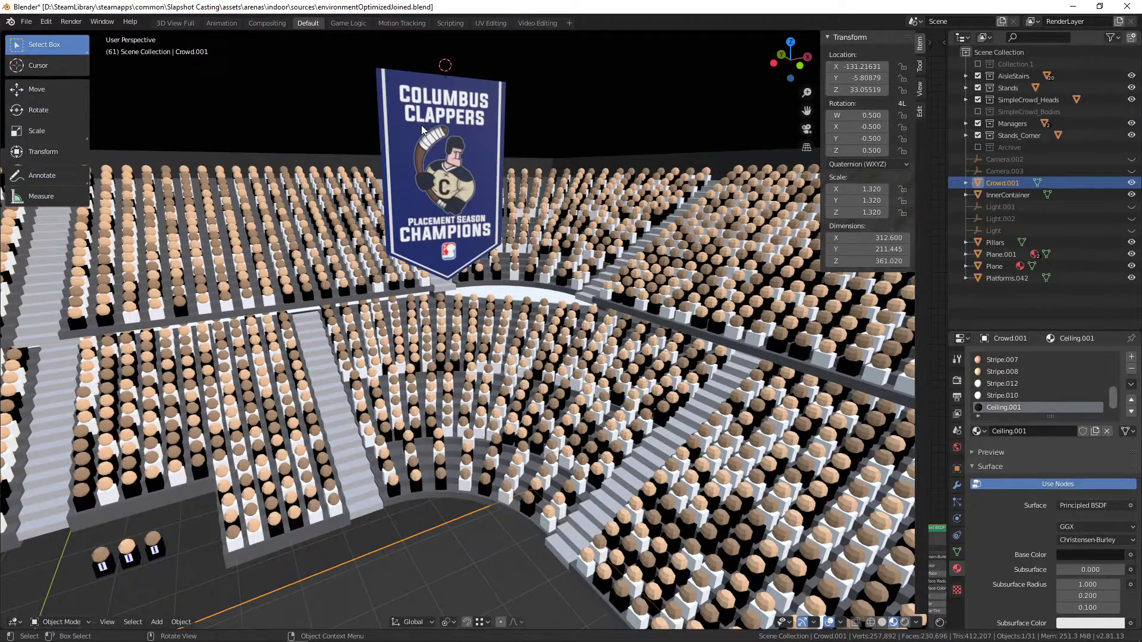
click(458, 118)
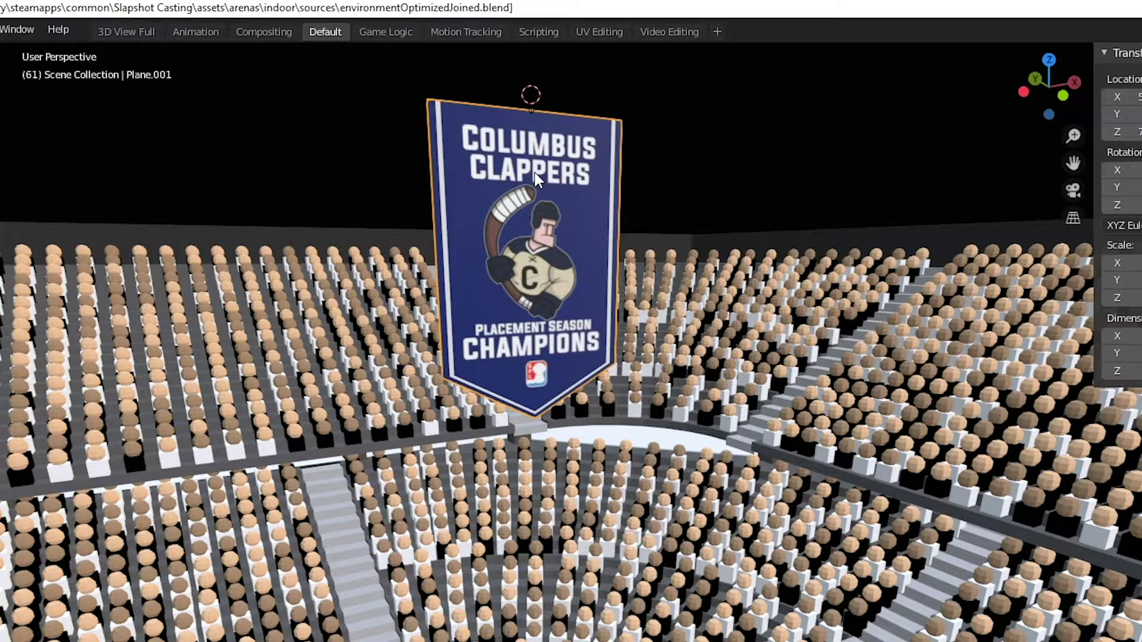
click(536, 173)
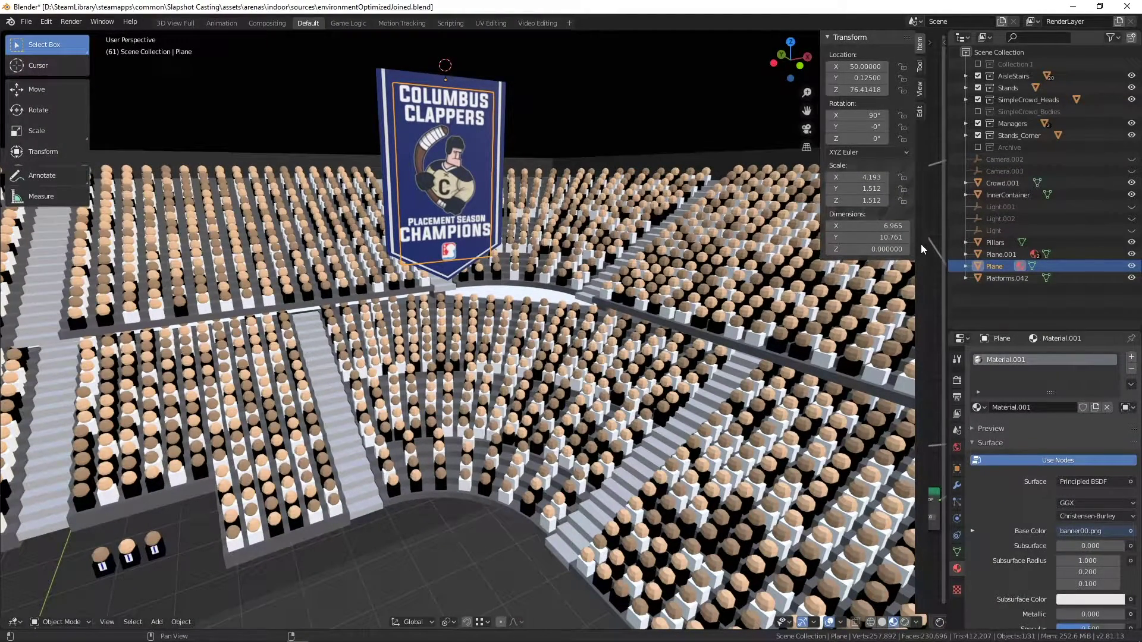
drag(929, 243, 345, 201)
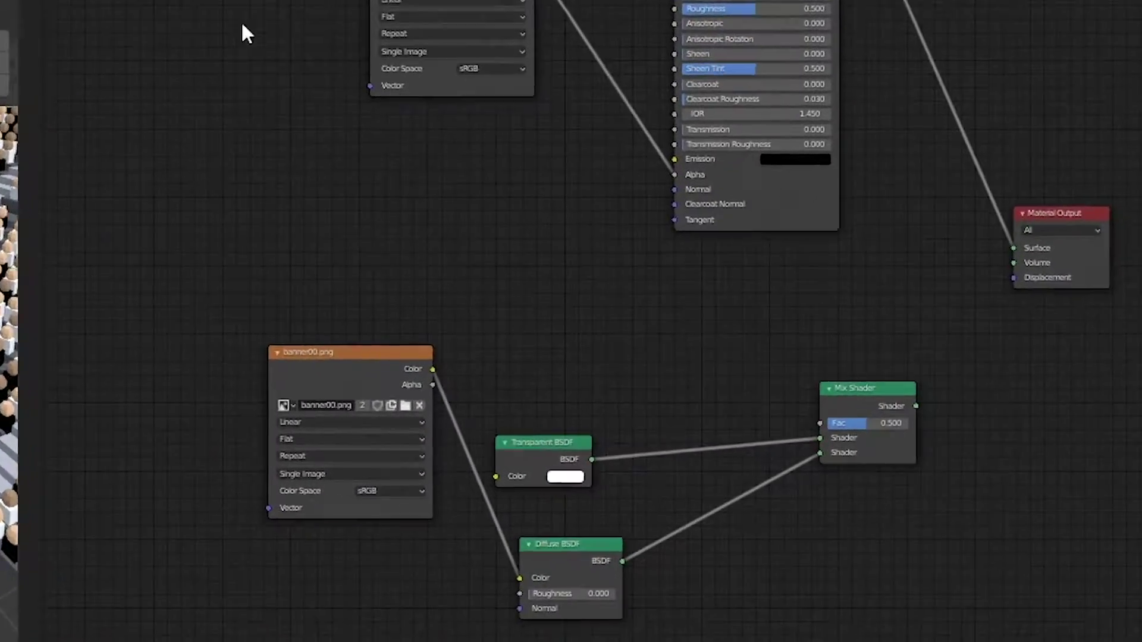
Delete the unused duplicate banner00.png texture, Transparent BSDF, Diffuse BSDF and Mix Shader nodes from the banner material
middle_drag(693, 483, 636, 364)
middle_drag(709, 305, 706, 303)
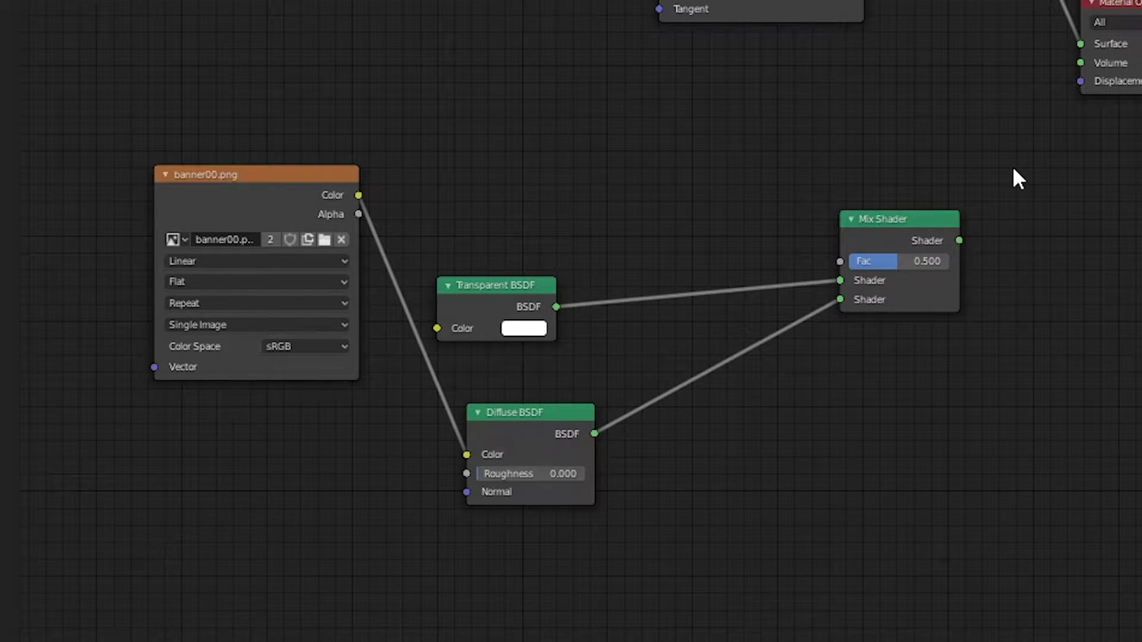
drag(1012, 165, 161, 557)
key(x)
Move the remaining banner00.png image texture node slightly closer to the Principled BSDF node
middle_drag(585, 33, 580, 62)
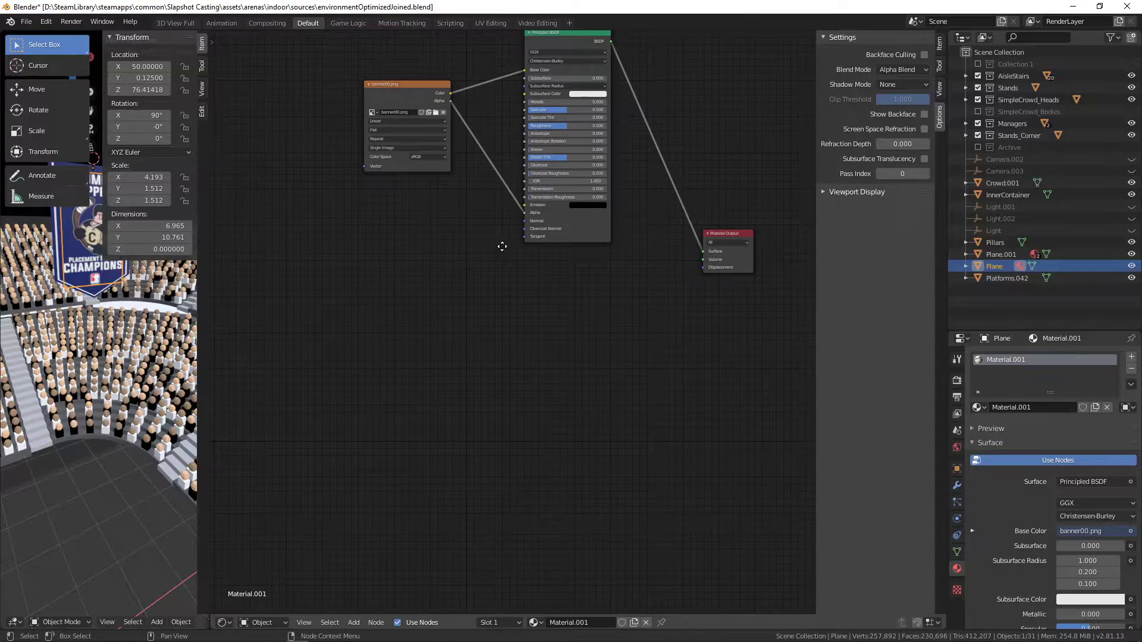
middle_drag(502, 246, 505, 433)
scroll(462, 369, up, 2)
drag(408, 278, 437, 263)
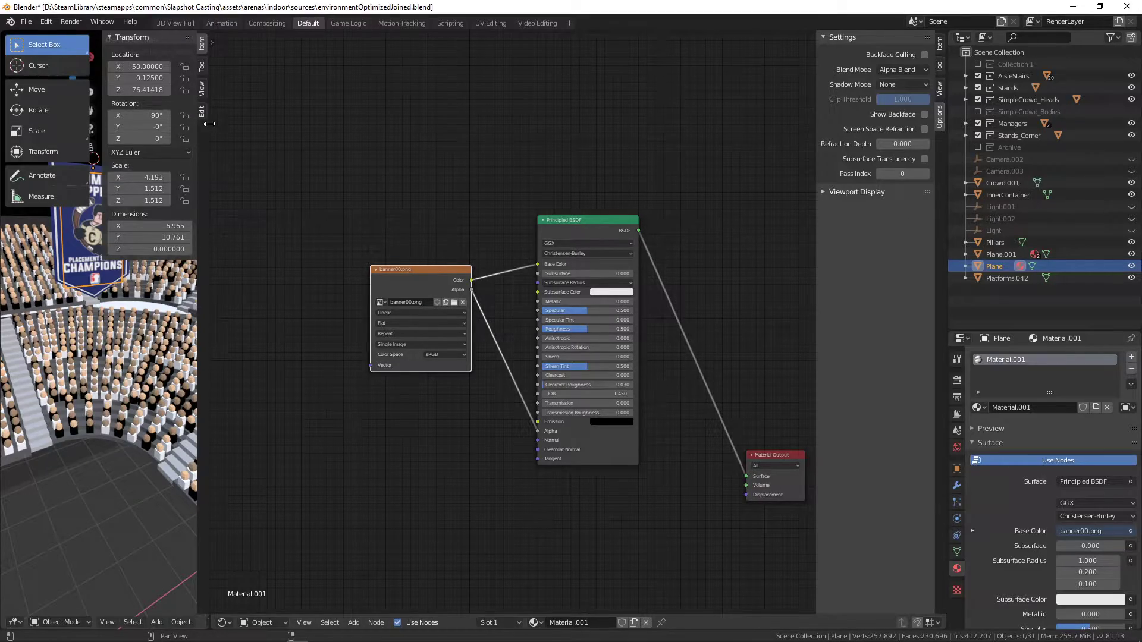
Enlarge the 3D viewport over the shader editor and open the glTF 2.0 export settings
drag(209, 123, 768, 133)
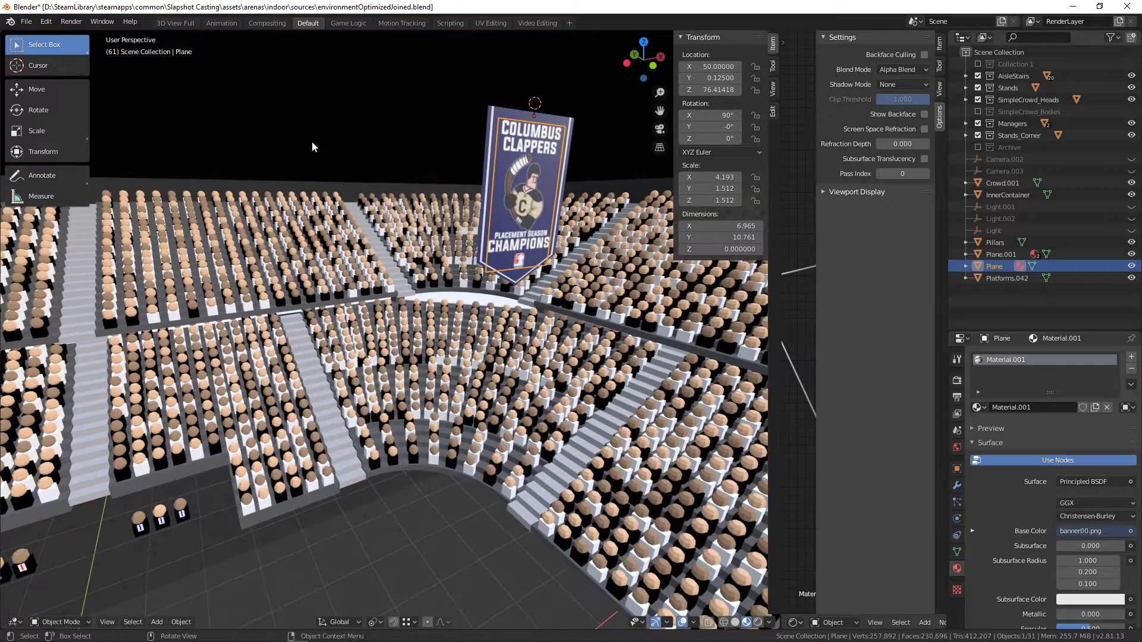
click(27, 21)
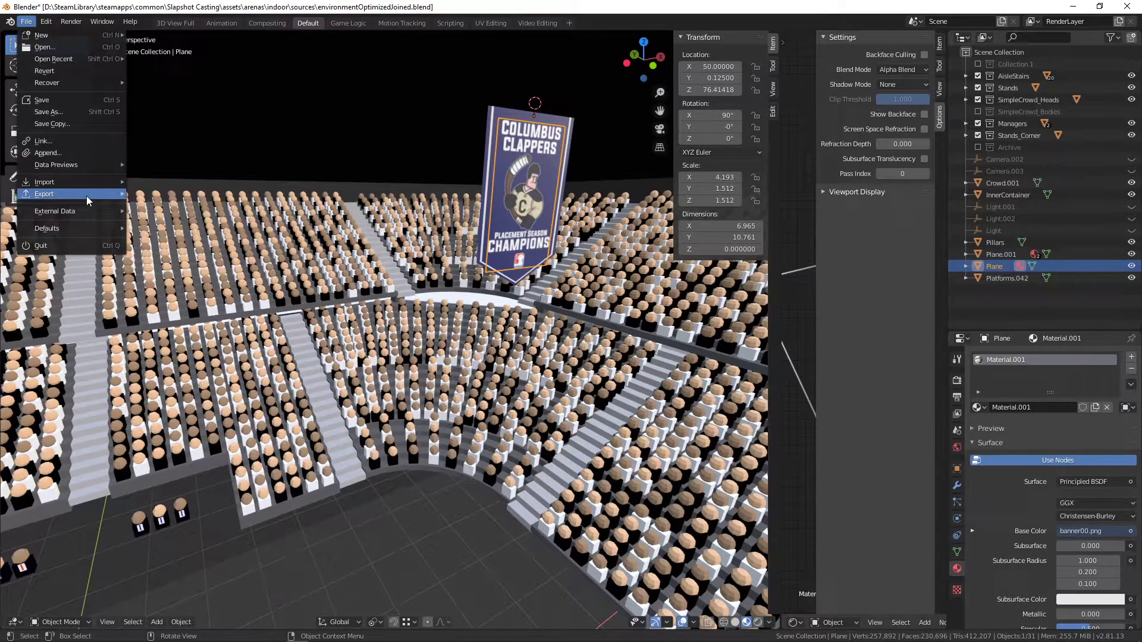
mouse_move(87, 199)
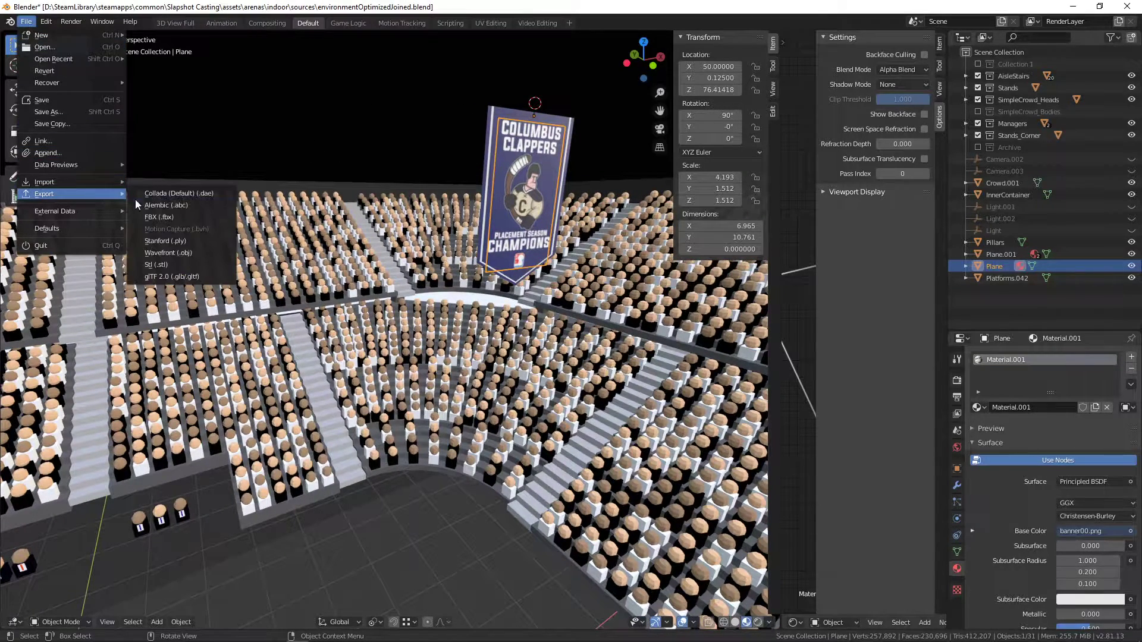
click(205, 276)
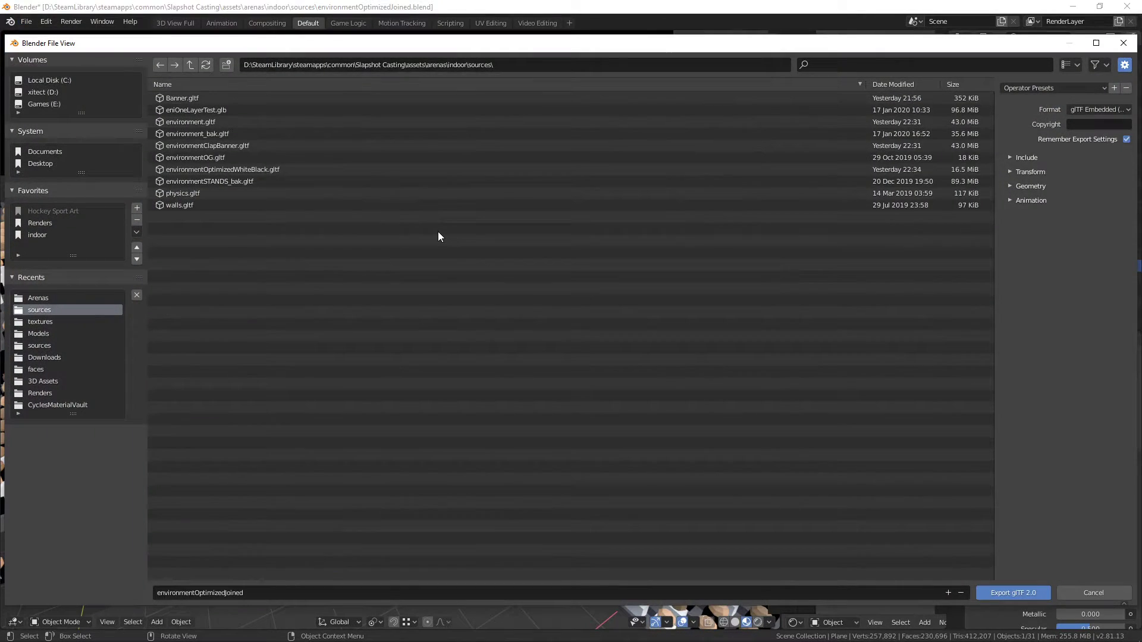
Enable UVs and Materials in the export's geometry options, choose PNG Format for images, and close the dialog without exporting
click(1041, 188)
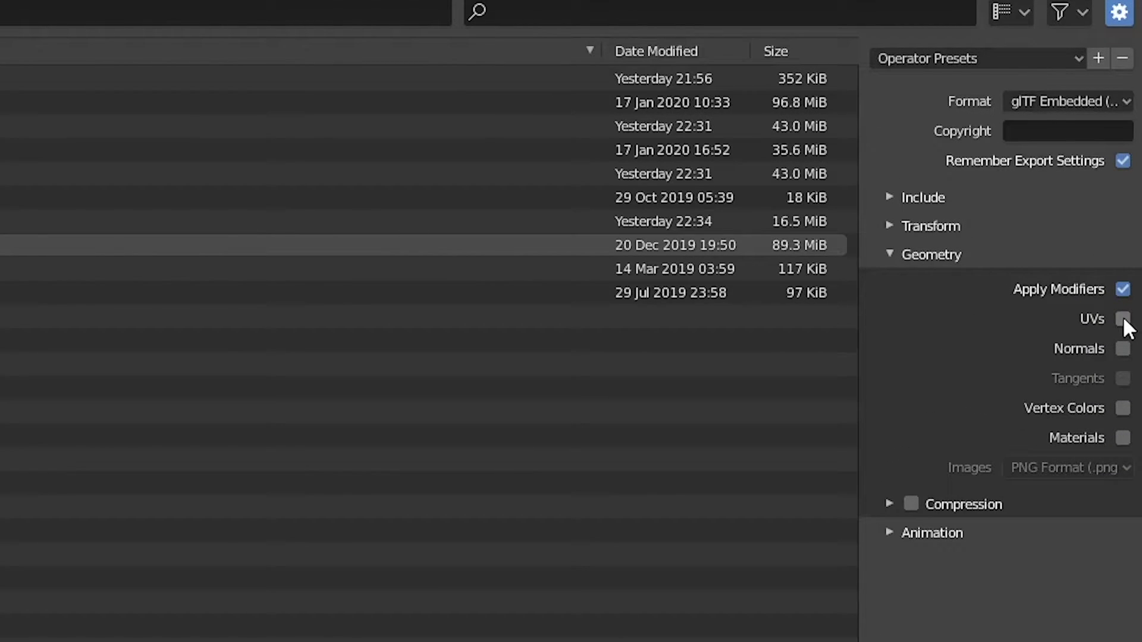
click(1122, 439)
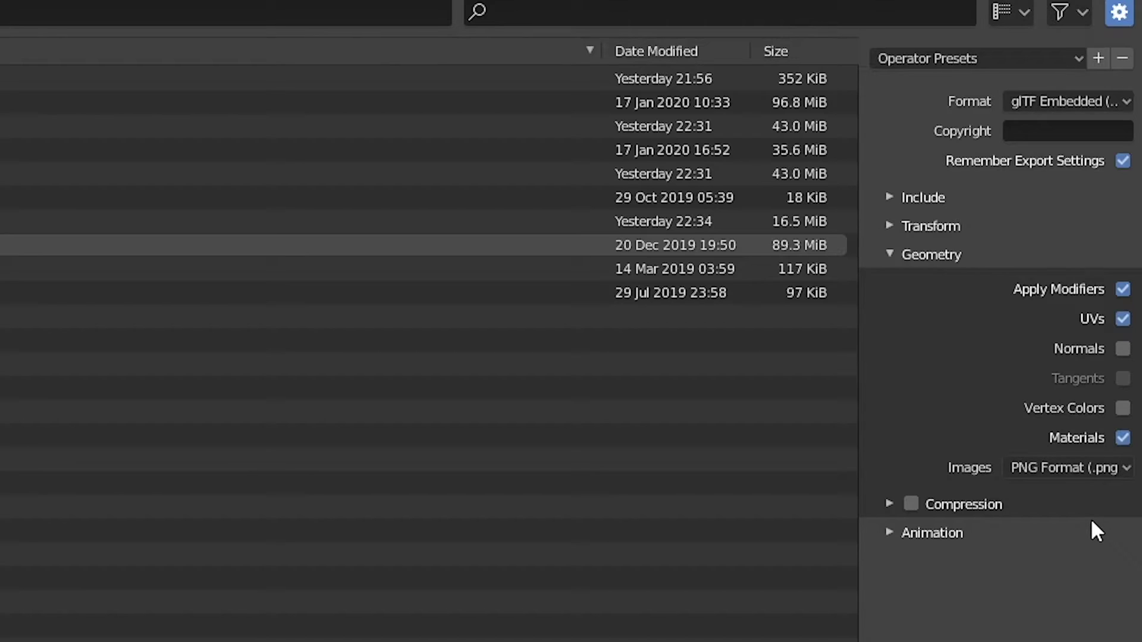
click(1082, 462)
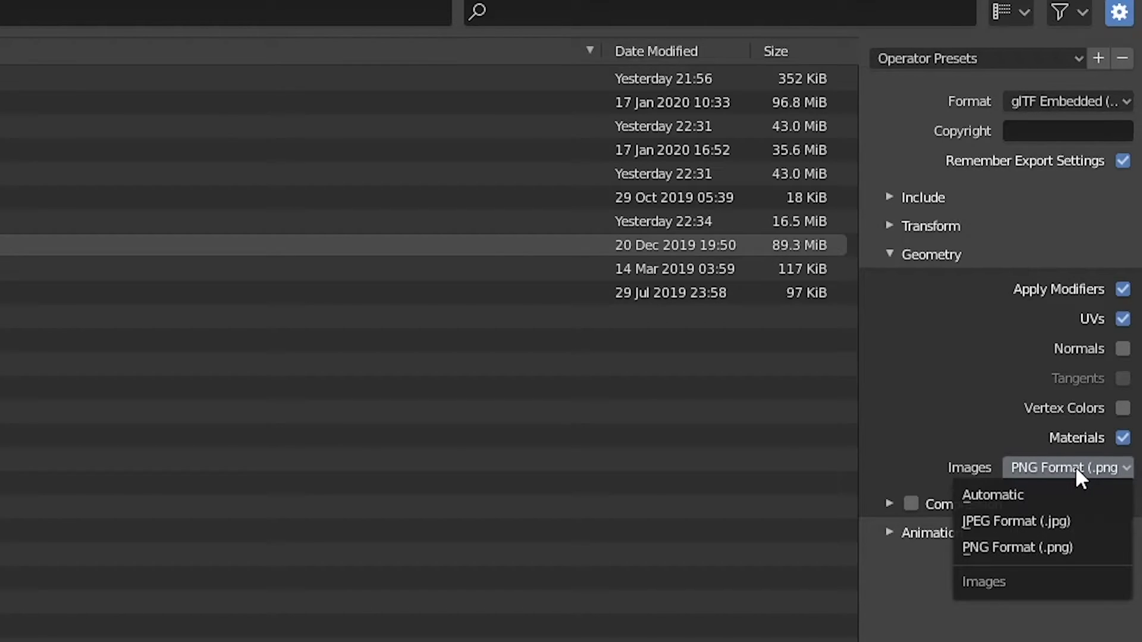
click(1090, 546)
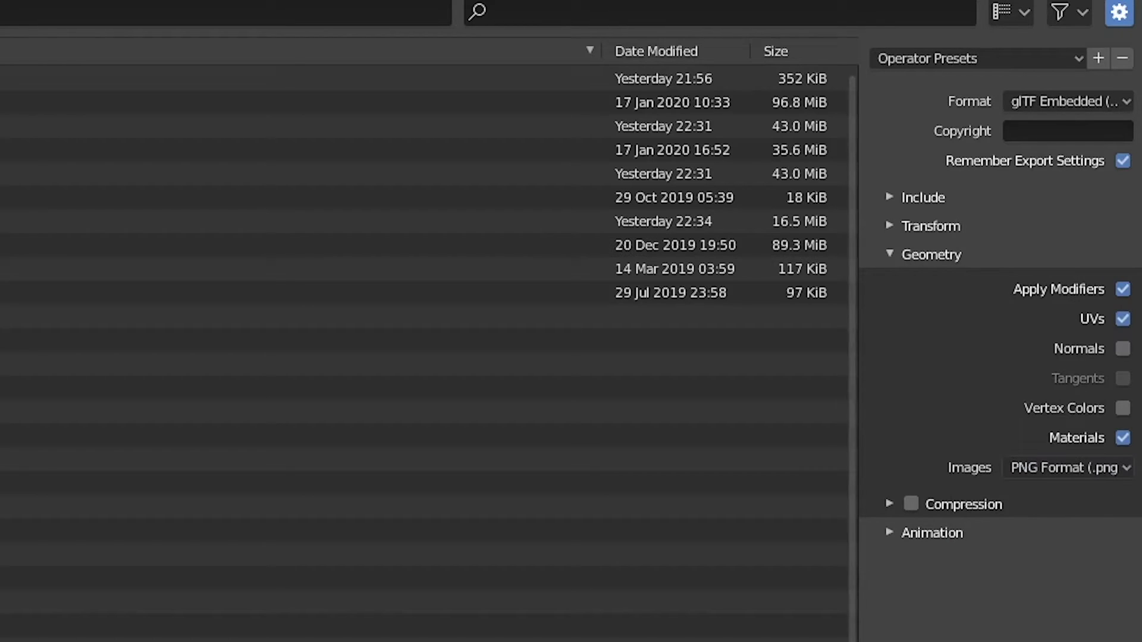
click(1084, 467)
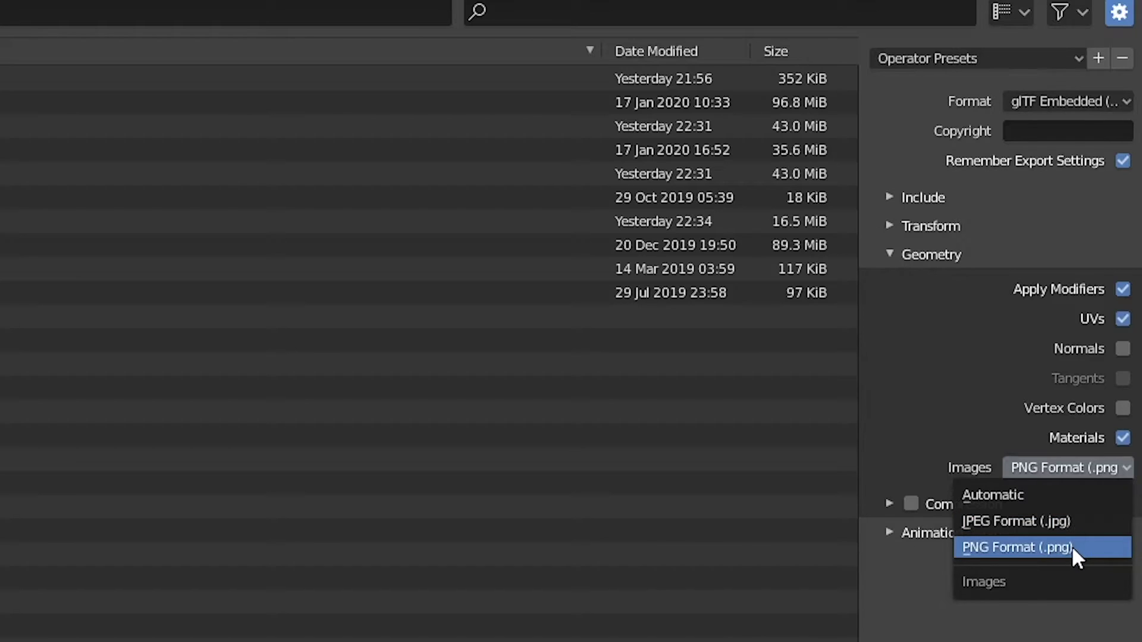
click(1072, 545)
click(1097, 467)
click(1080, 545)
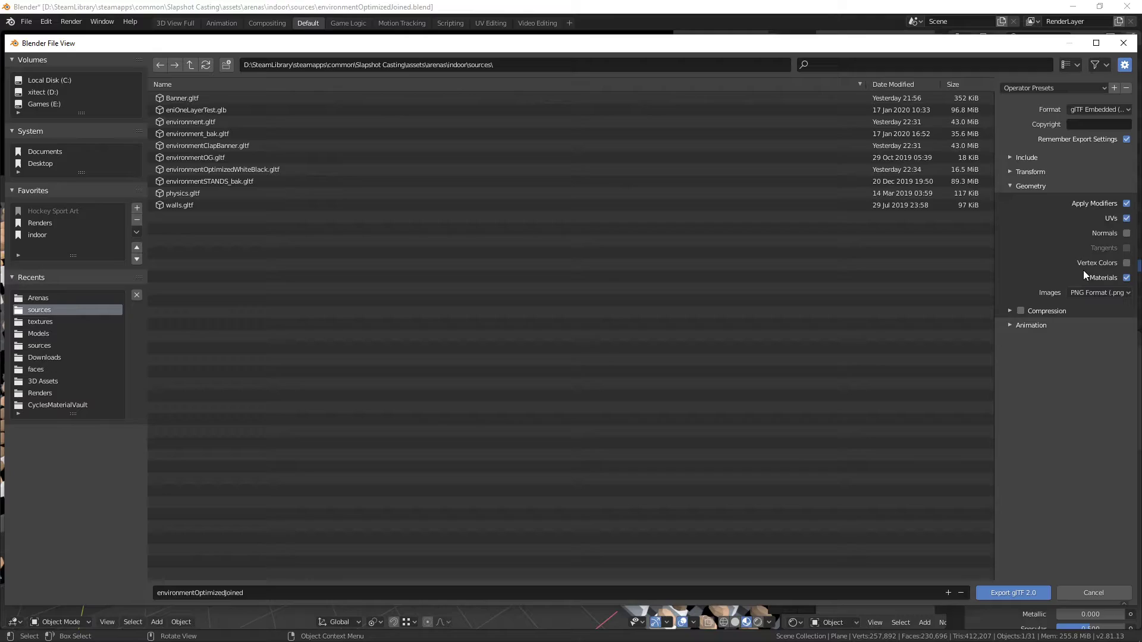
click(1123, 43)
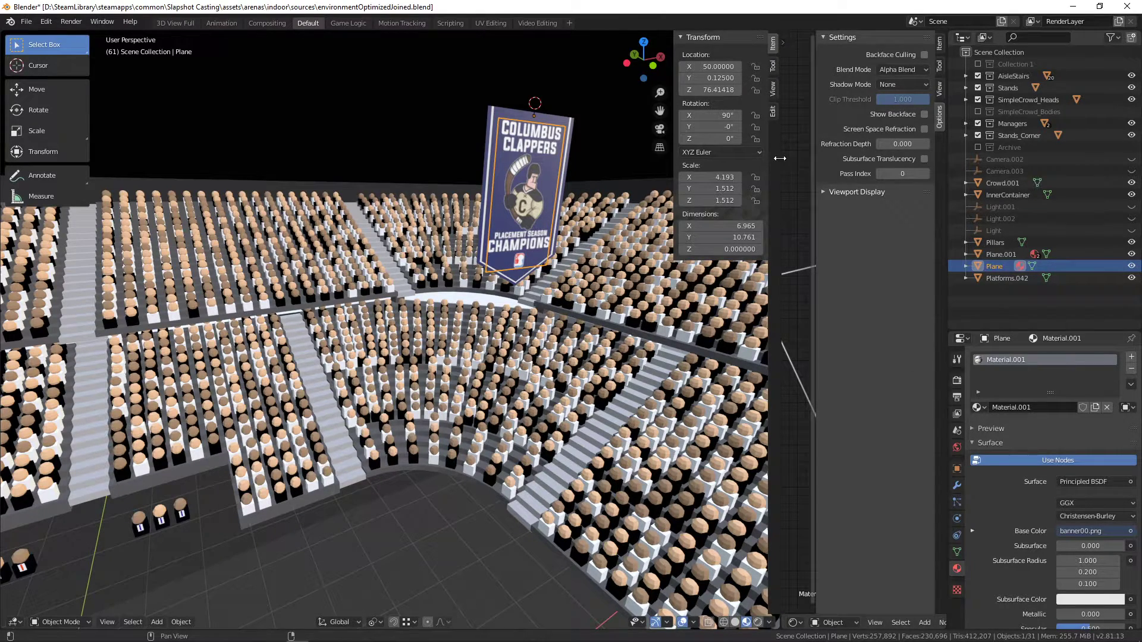
Join the shader editor area into the 3D viewport and widen the column holding the outliner and properties
drag(773, 159, 388, 158)
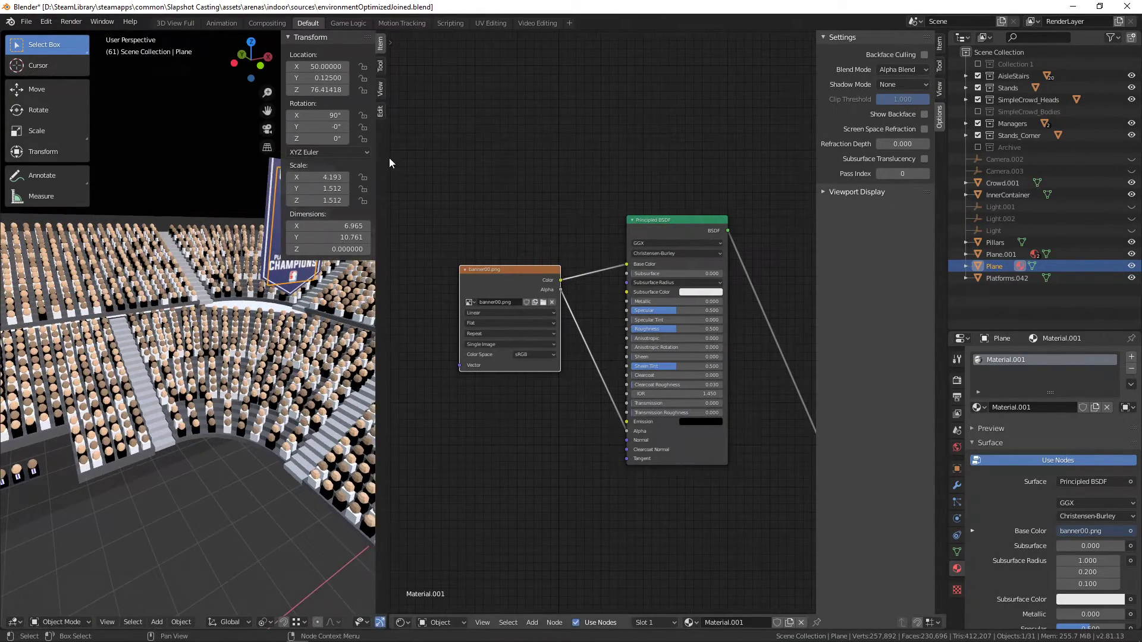
right_click(388, 157)
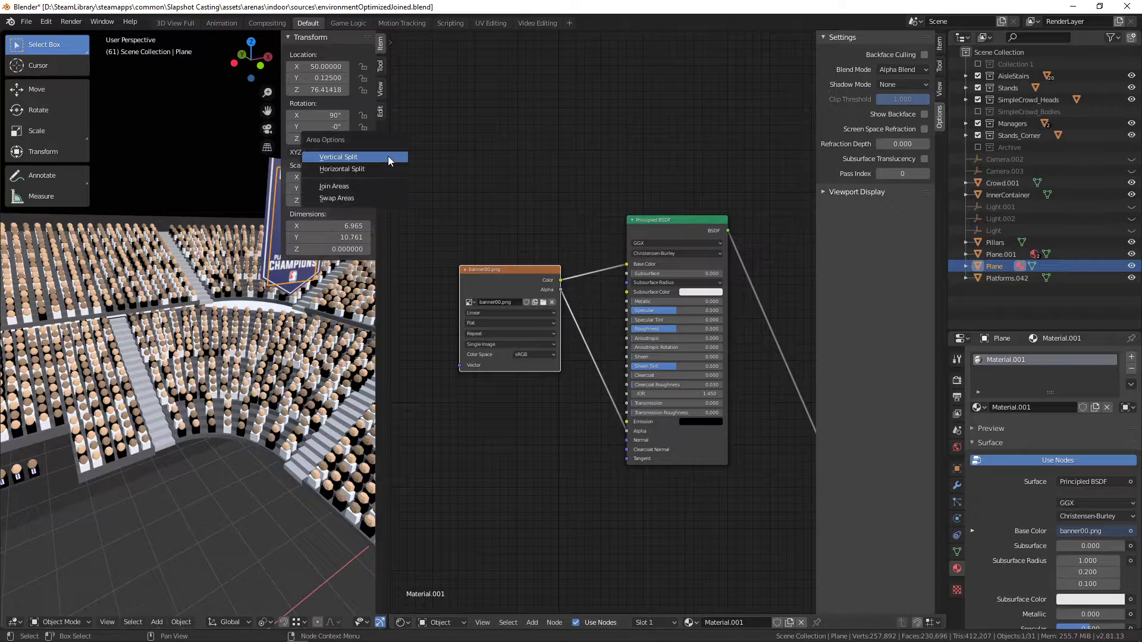
click(383, 187)
click(458, 181)
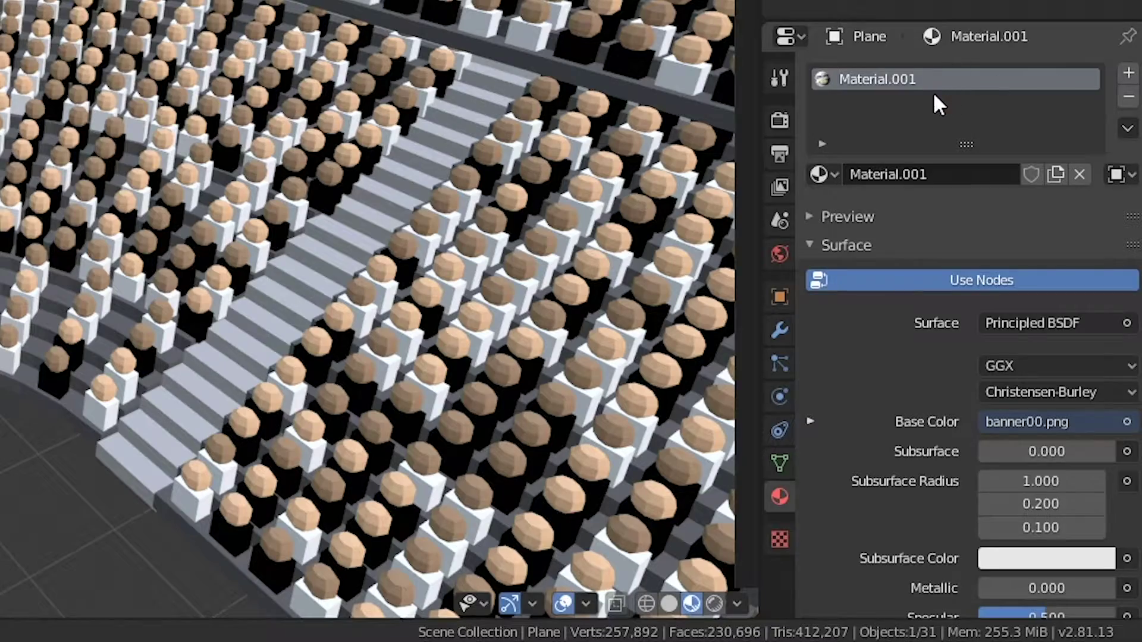
drag(737, 202, 899, 202)
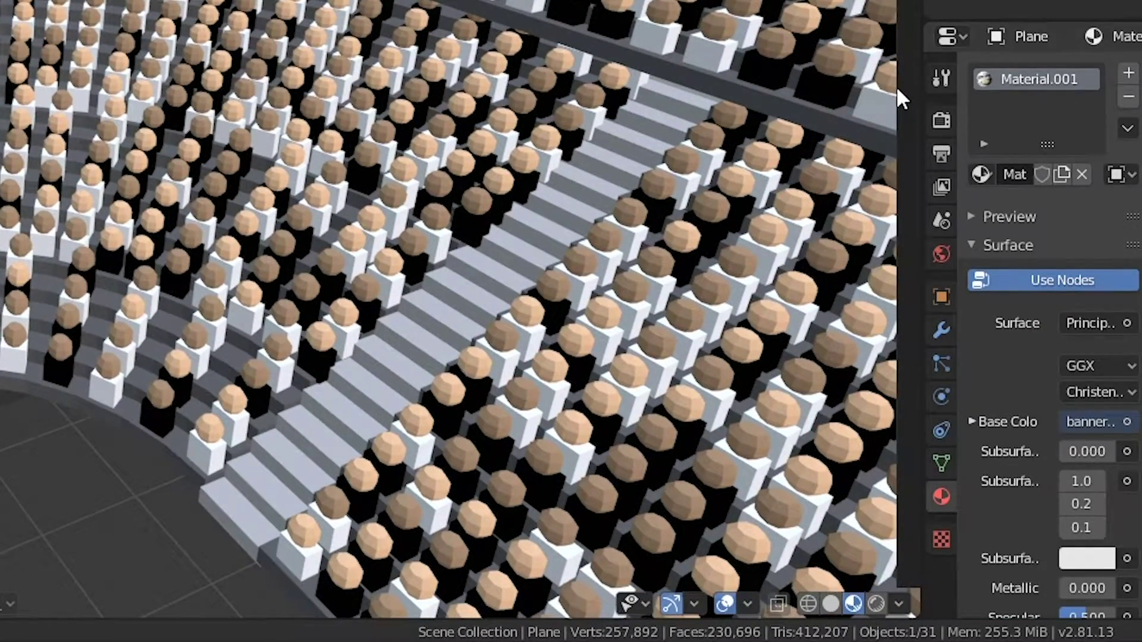
drag(899, 83, 612, 83)
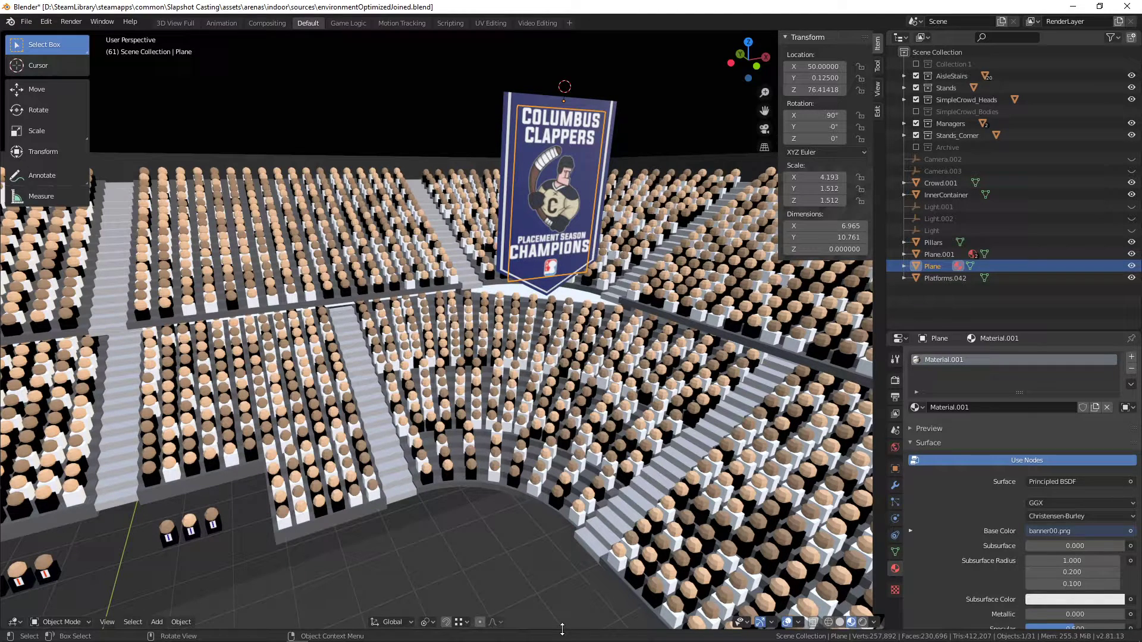
Split the 3D viewport vertically down the middle and change the new area into a Shader Editor
right_click(562, 629)
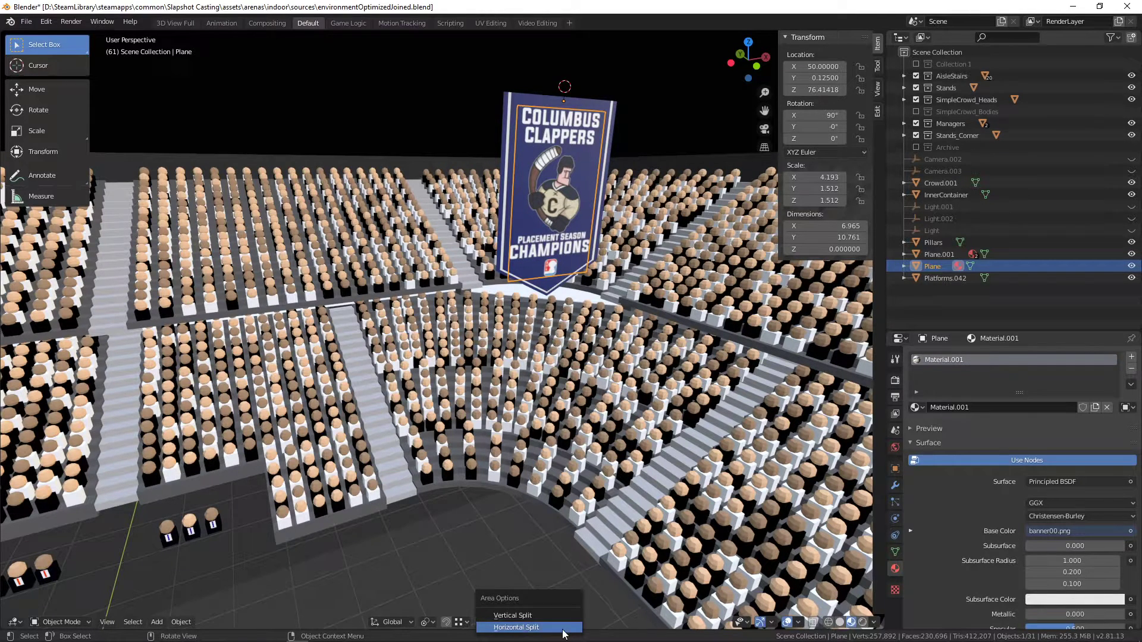
click(564, 614)
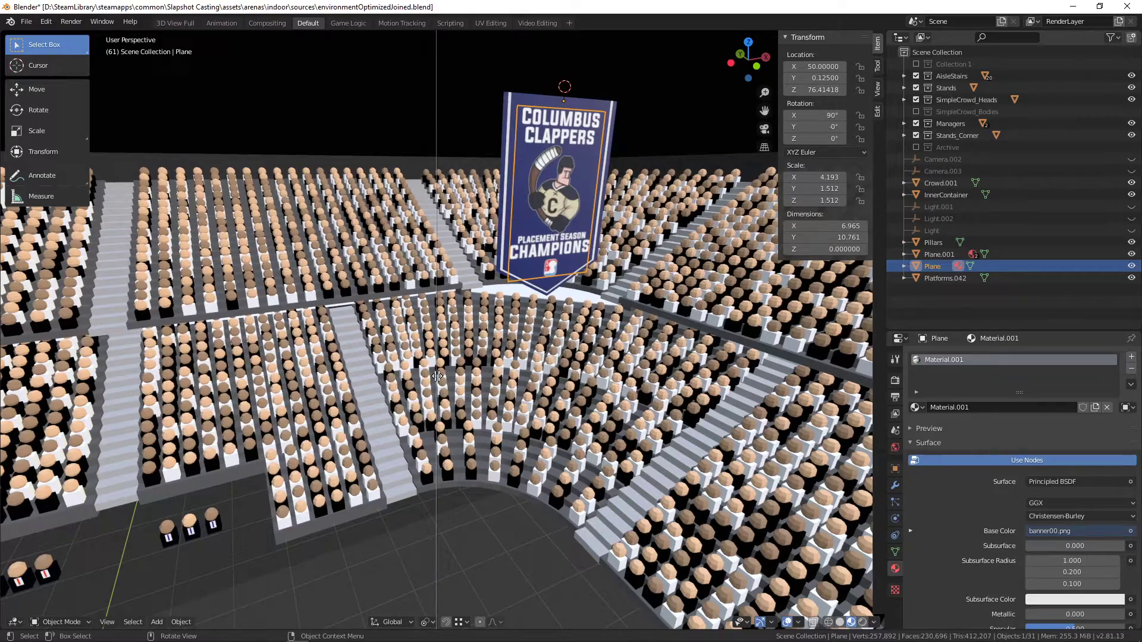
click(447, 388)
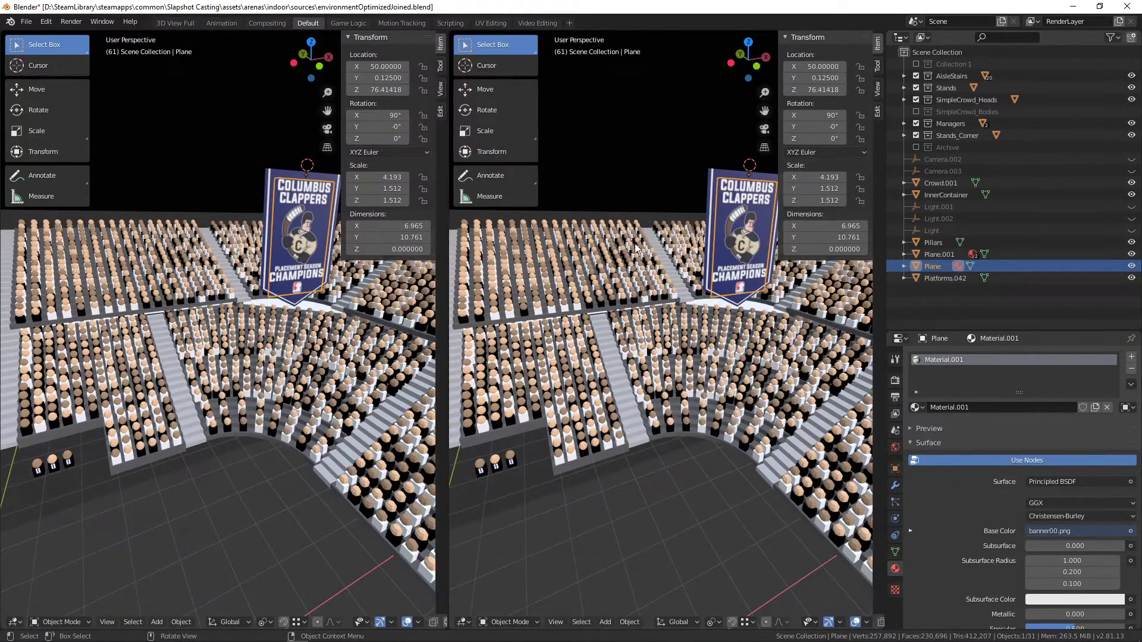
click(468, 624)
click(505, 558)
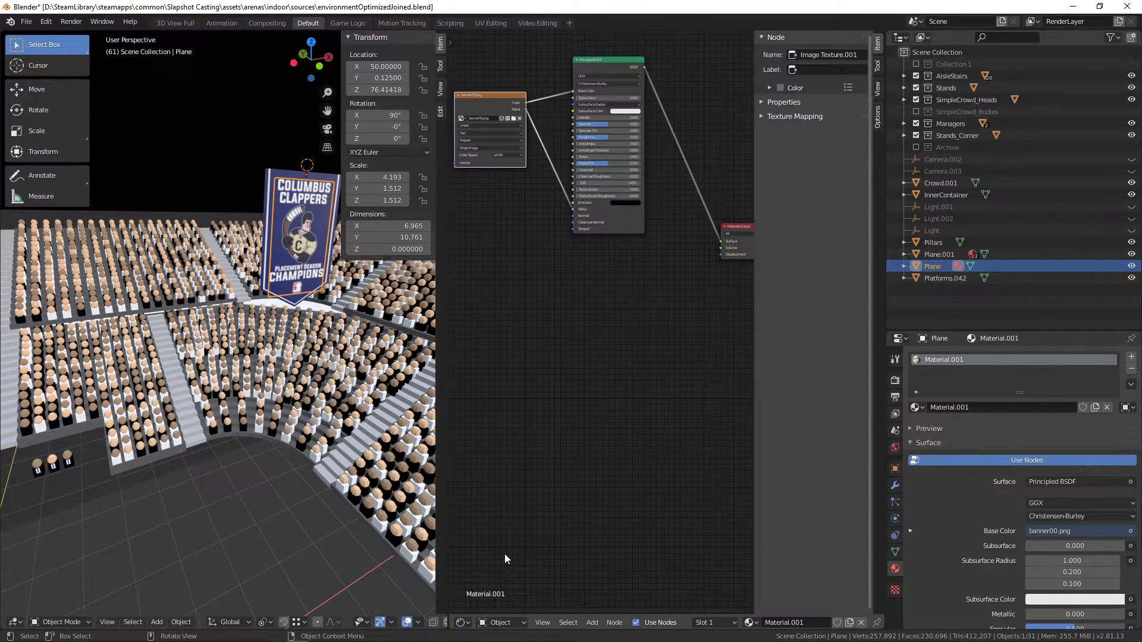
scroll(591, 194, down, 4)
scroll(604, 190, up, 2)
middle_drag(604, 190, 647, 272)
click(615, 622)
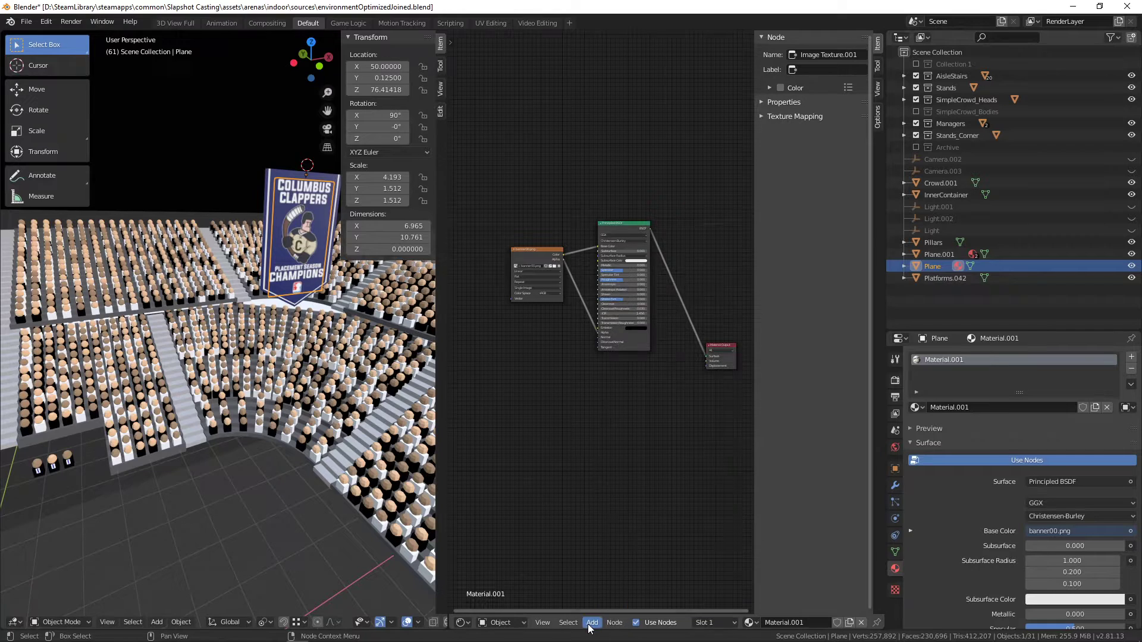
click(592, 623)
click(611, 610)
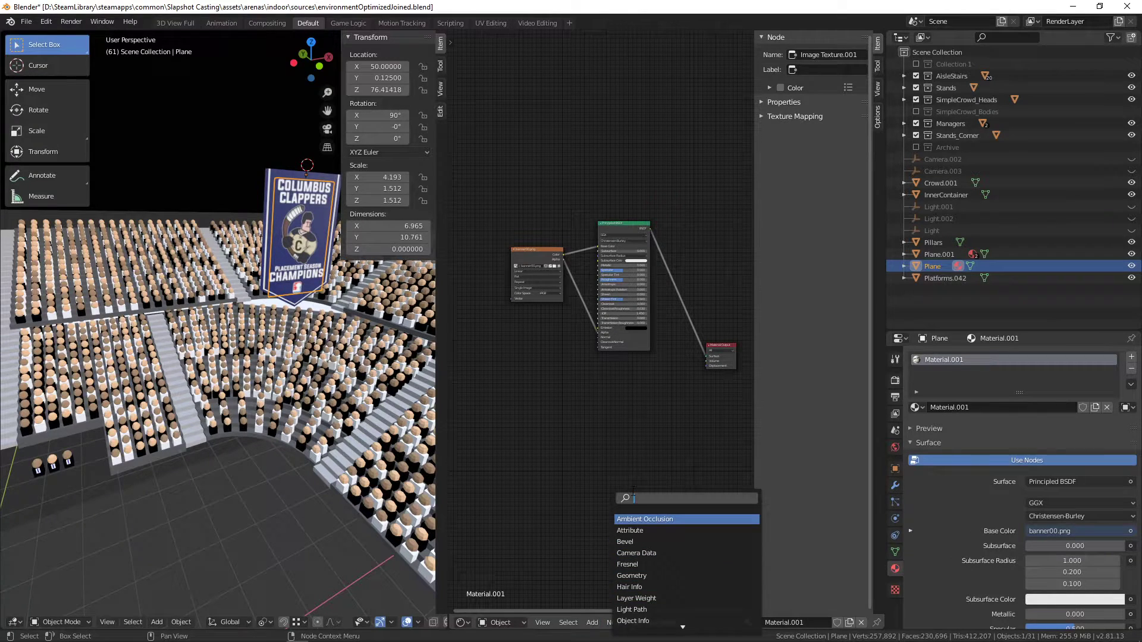
scroll(523, 256, up, 2)
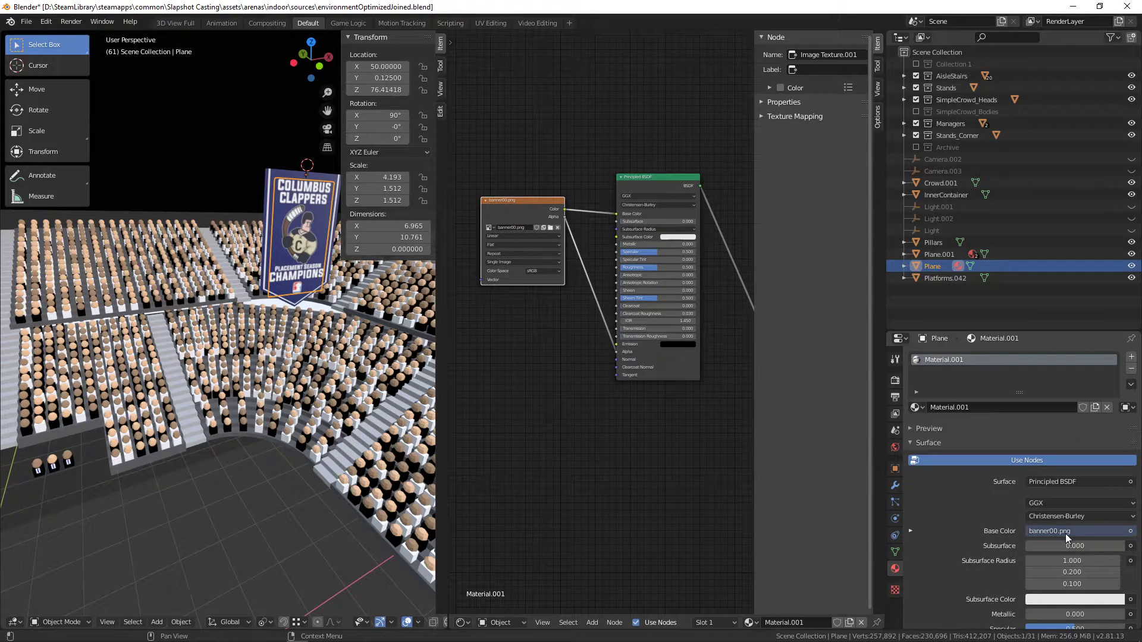
click(1130, 532)
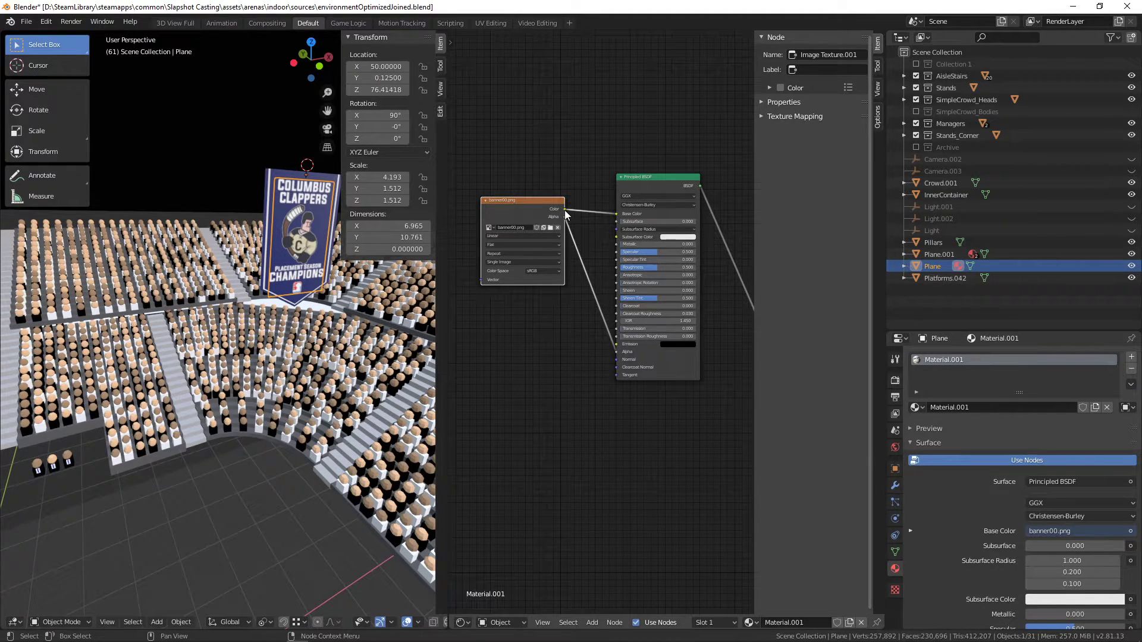
Shift the banner00.png image texture node up slightly and add a second Principled BSDF node below the existing shader
drag(565, 210, 555, 198)
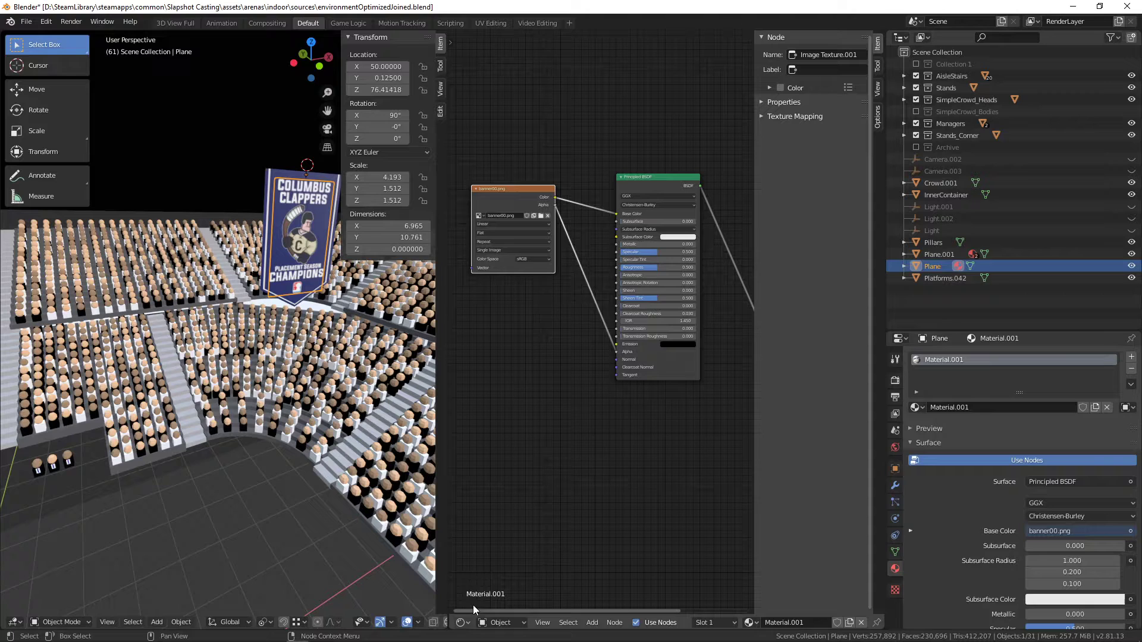
click(592, 623)
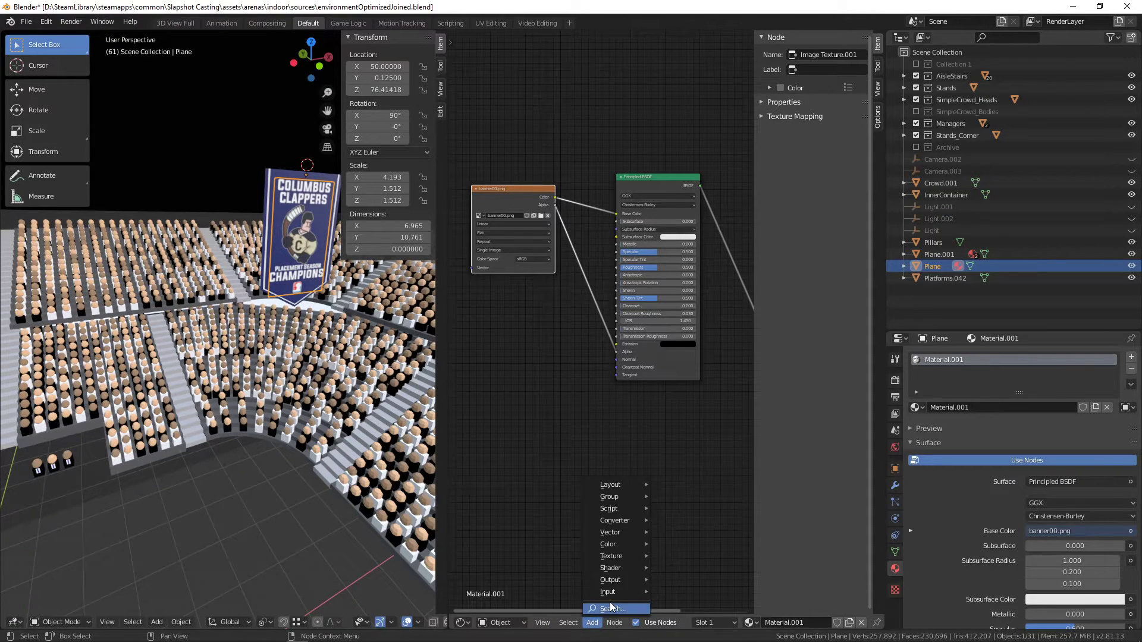
click(609, 609)
text(prin)
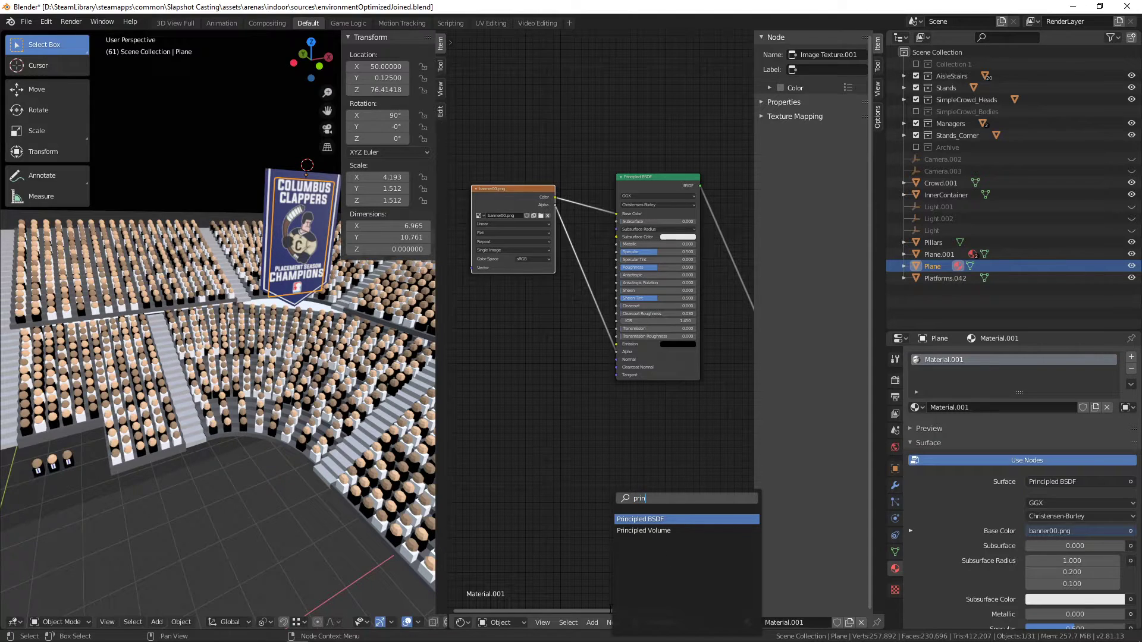
key(Return)
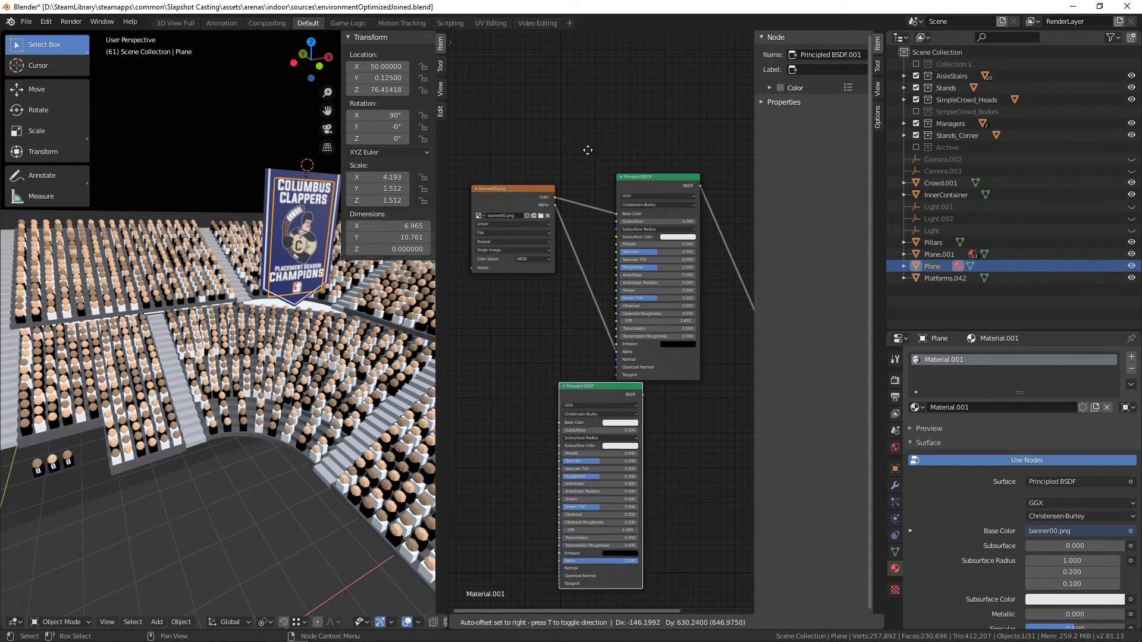
click(609, 372)
Delete the extra, unconnected Principled BSDF node from the banner's material
scroll(675, 365, down, 3)
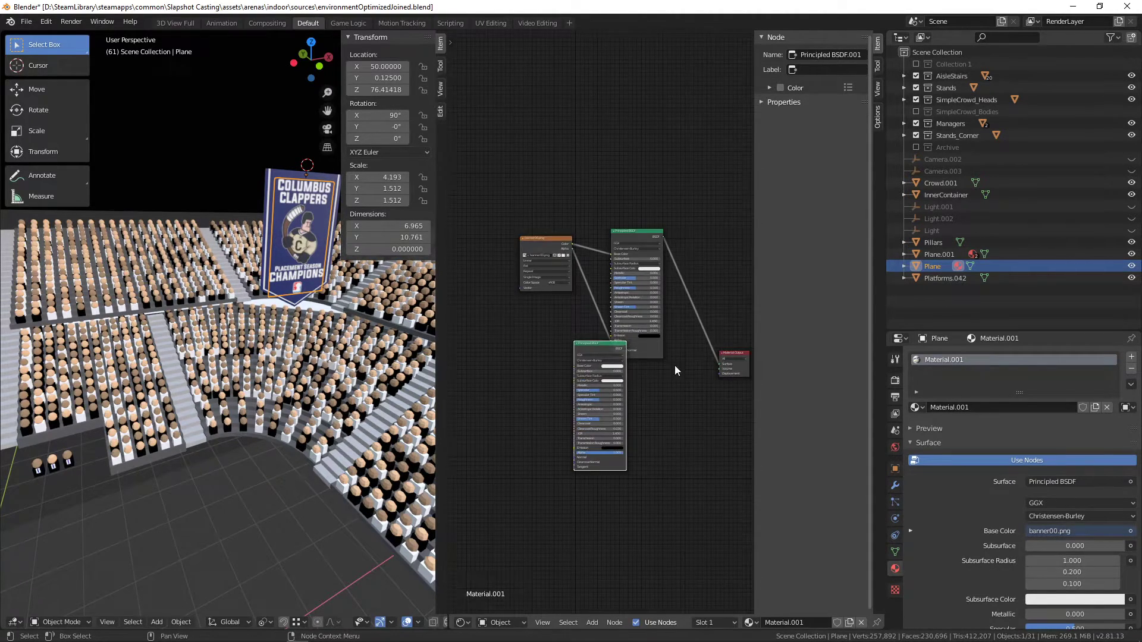
middle_drag(728, 359, 613, 340)
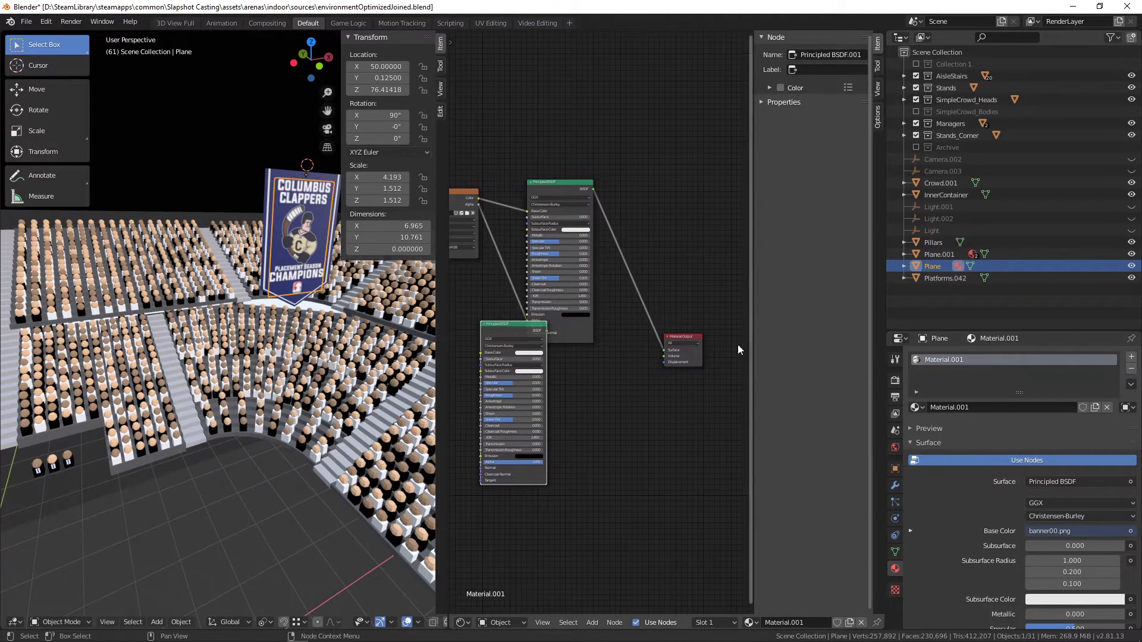
key(x)
drag(478, 204, 505, 321)
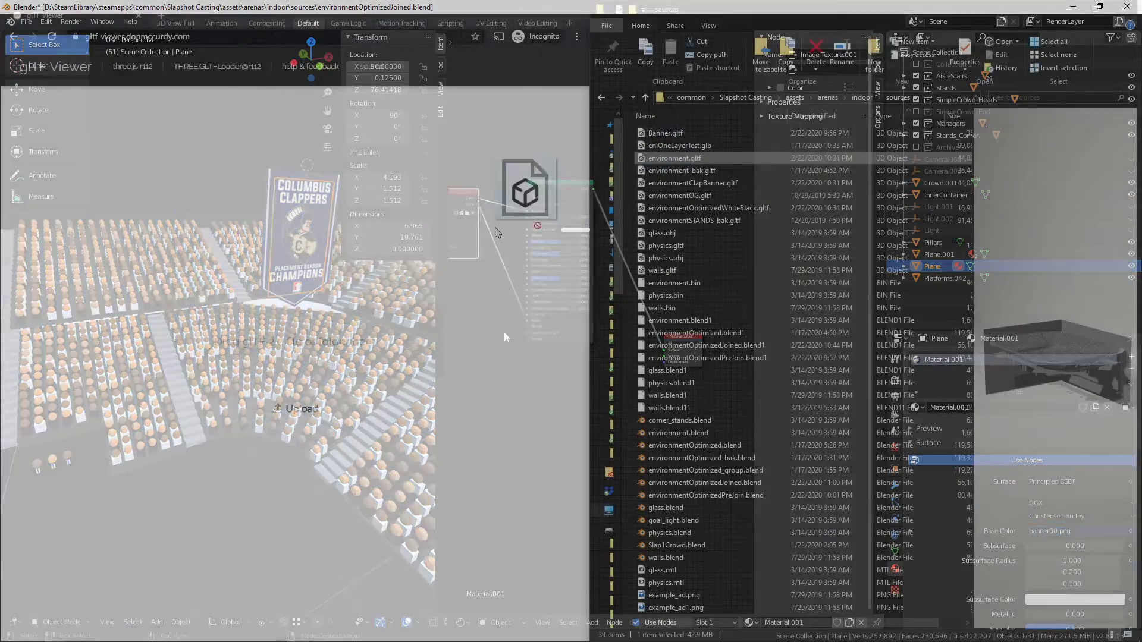
Switch to the glTF Viewer in the browser, load environment.gltf from the sources folder, and inspect the Columbus Clappers banner up close
drag(523, 193, 309, 357)
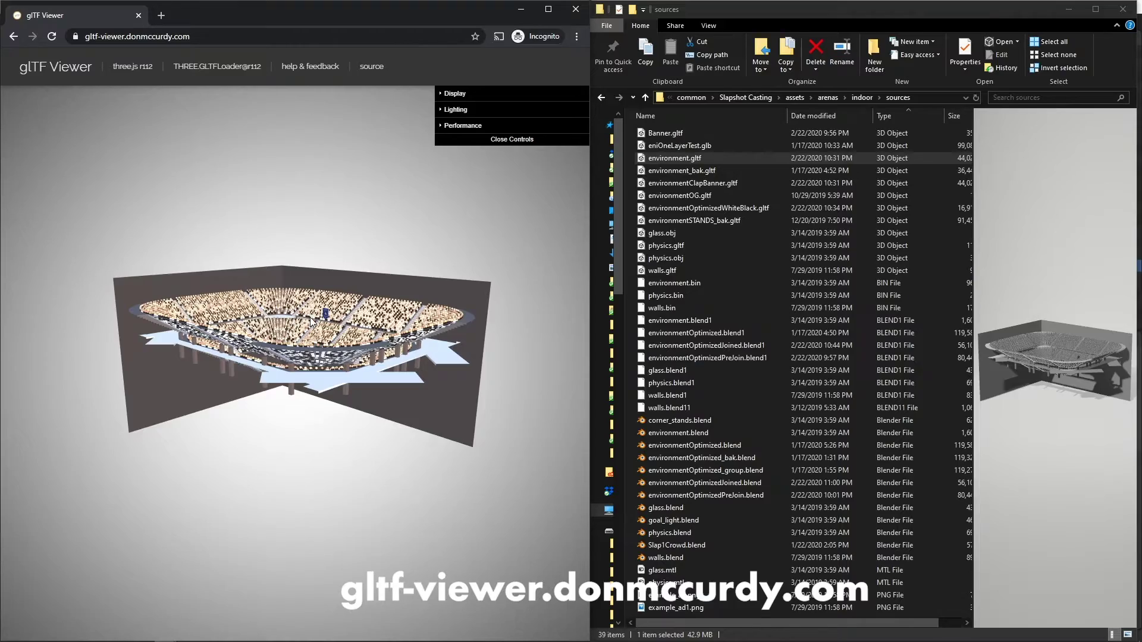
scroll(300, 321, up, 3)
drag(300, 321, 388, 294)
scroll(344, 303, up, 5)
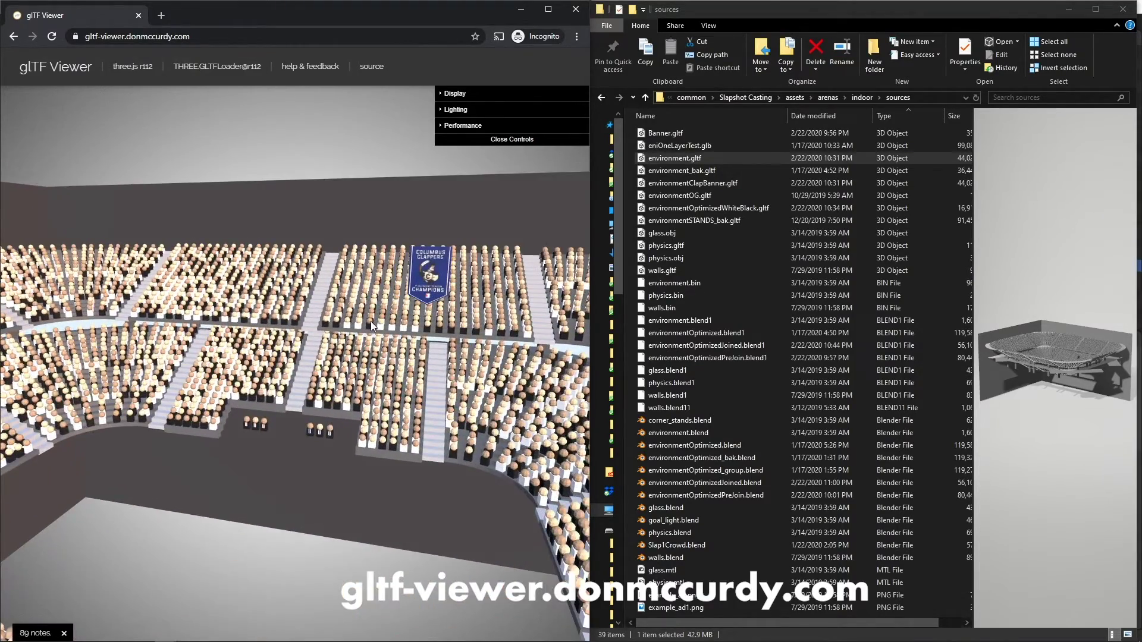
scroll(370, 321, up, 3)
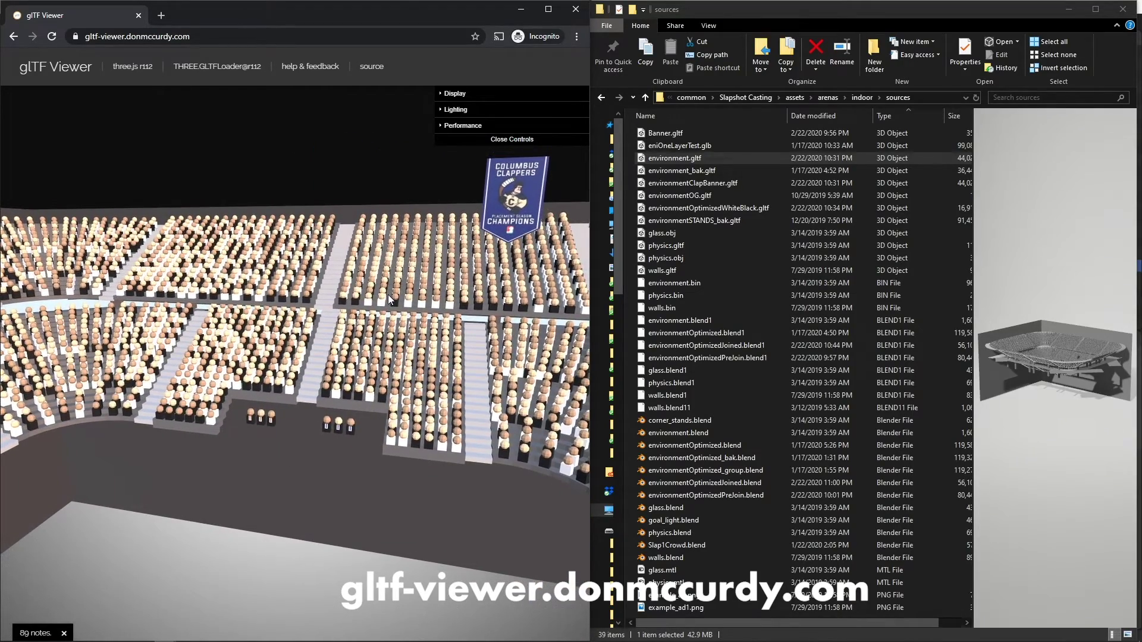